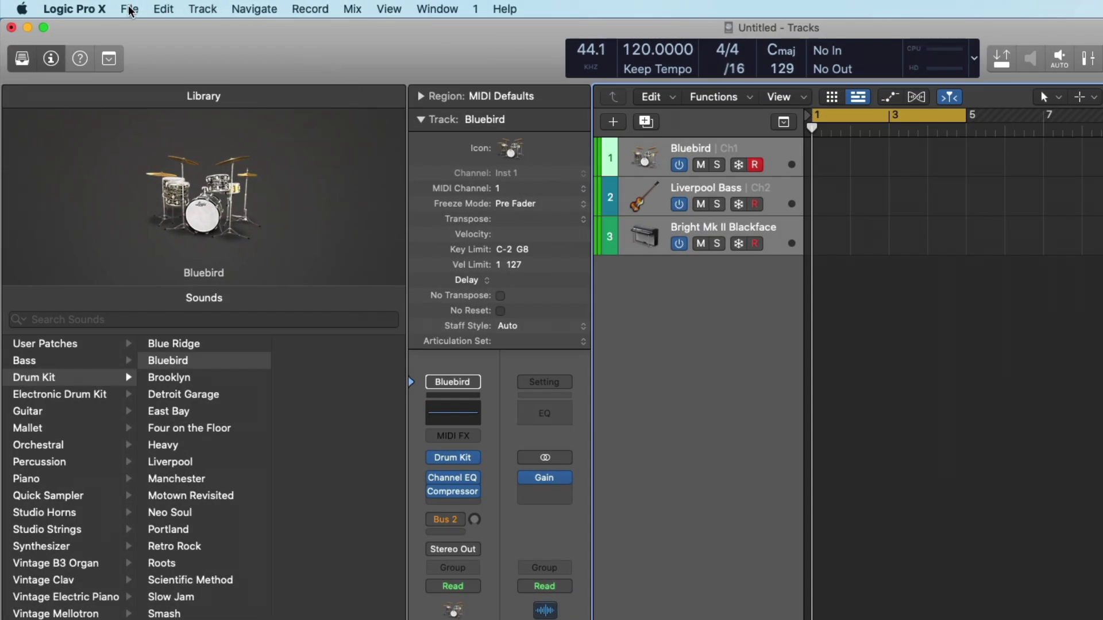
# Open the project's recording settings, move the window clear of the tracks and turn off auto demix by channel if multitrack recording
pyautogui.click(130, 10)
pyautogui.moveTo(285, 250)
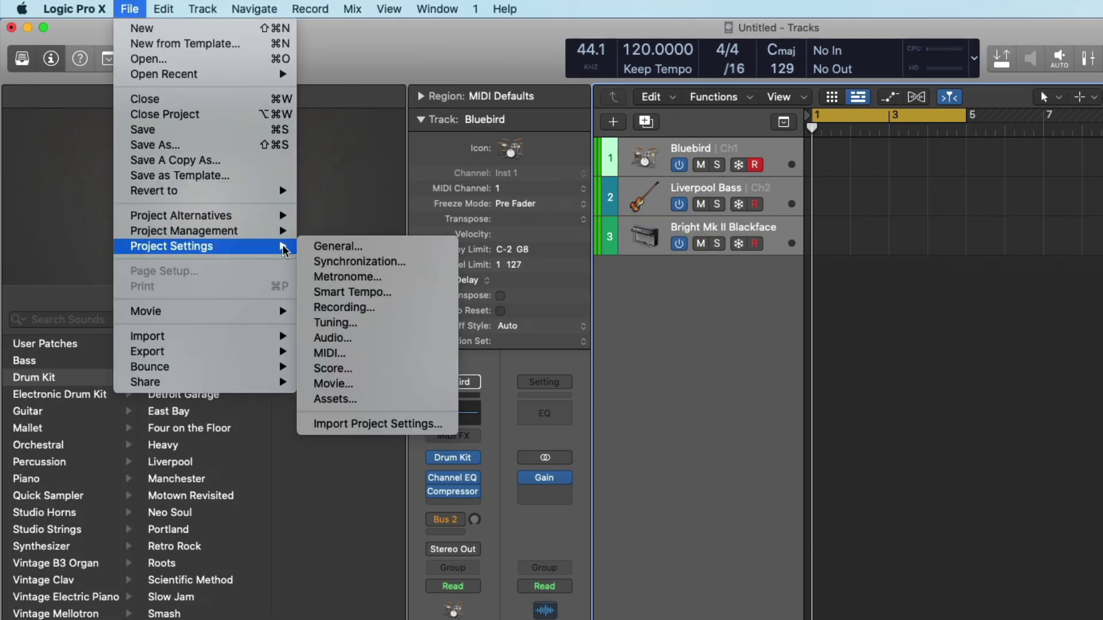
pyautogui.click(359, 308)
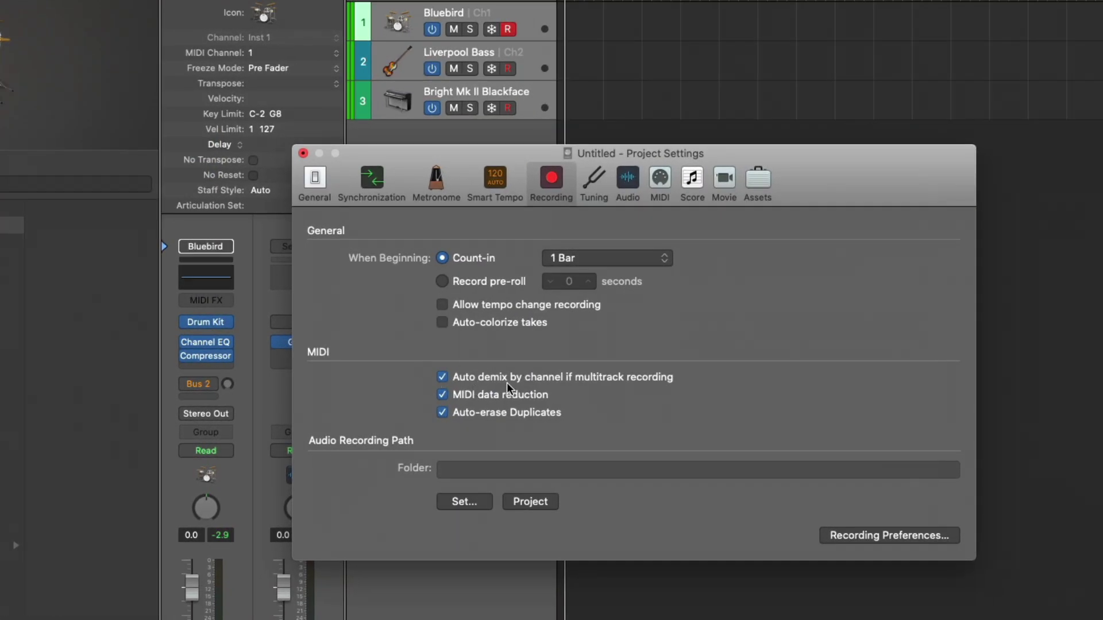
pyautogui.moveTo(534, 163); pyautogui.dragTo(850, 225)
pyautogui.click(758, 440)
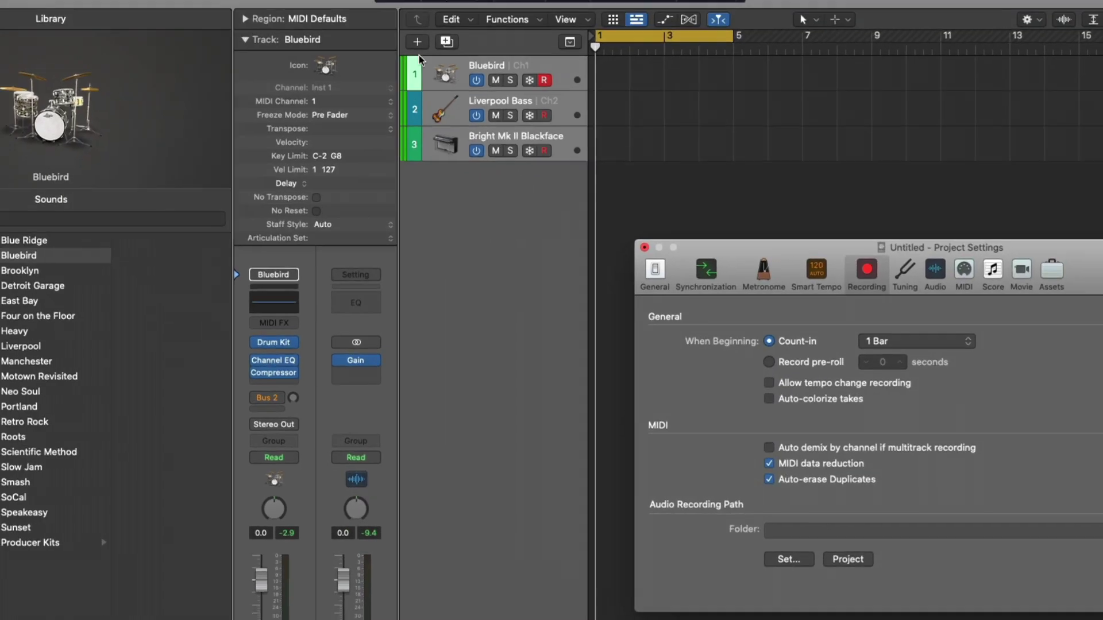
# Select the Bluebird, Liverpool Bass and Bright Mk II Blackface tracks one after another, ending on Bluebird, to inspect their record-enable states
pyautogui.click(405, 30)
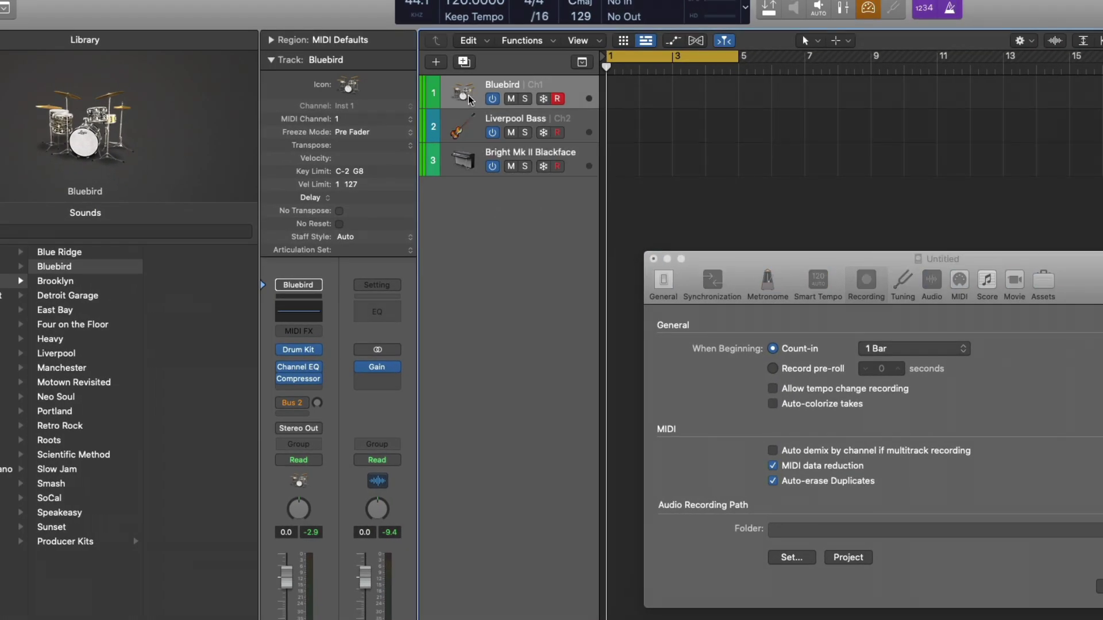
pyautogui.click(460, 136)
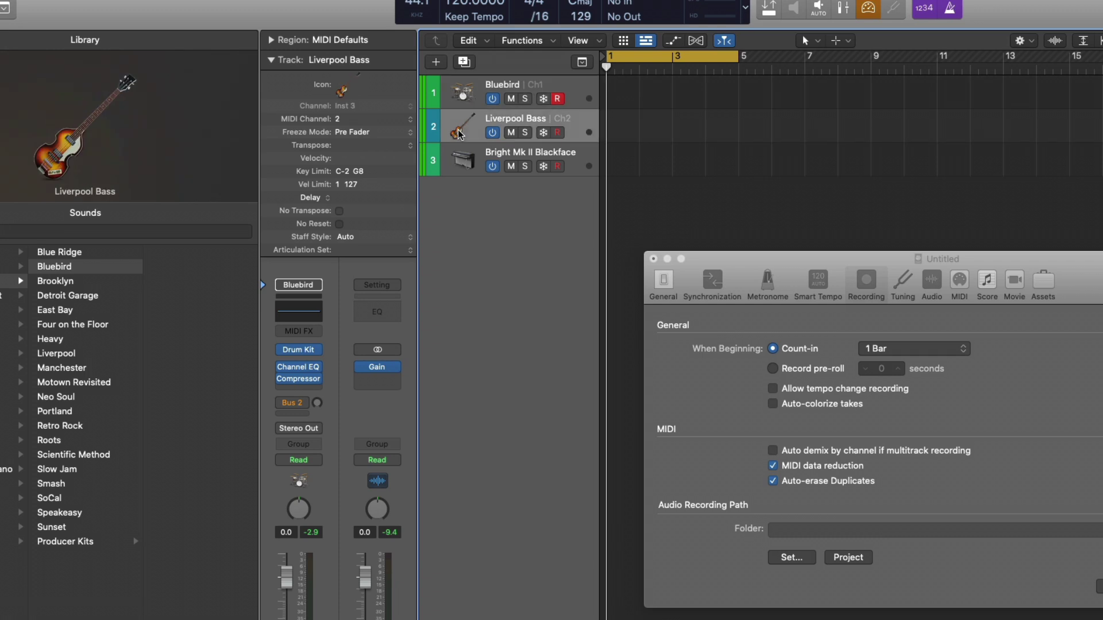
pyautogui.click(462, 160)
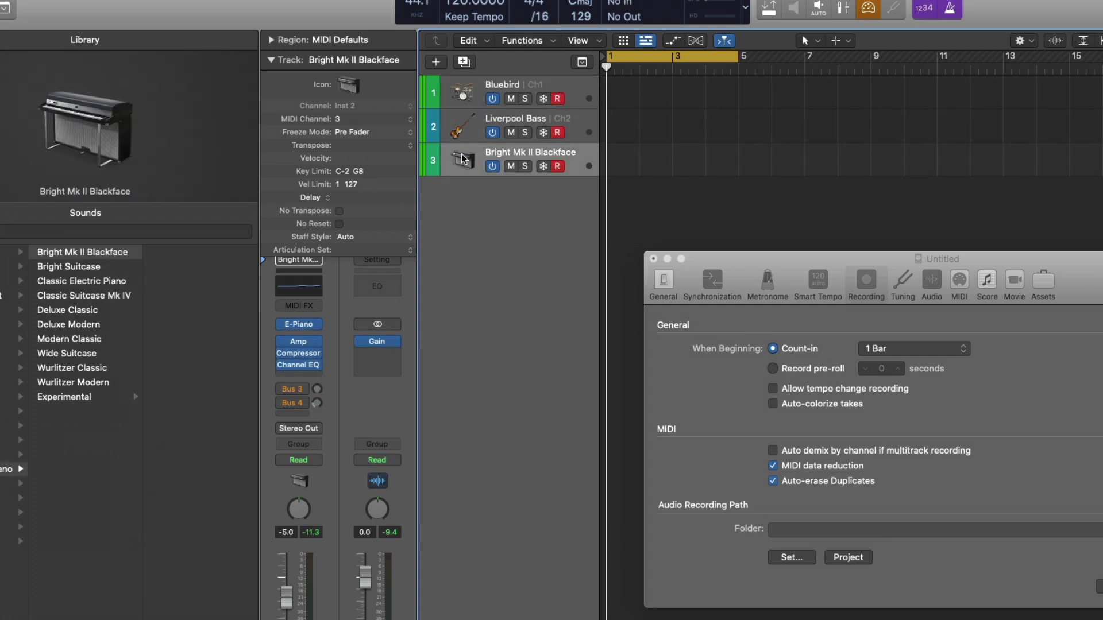
pyautogui.click(470, 89)
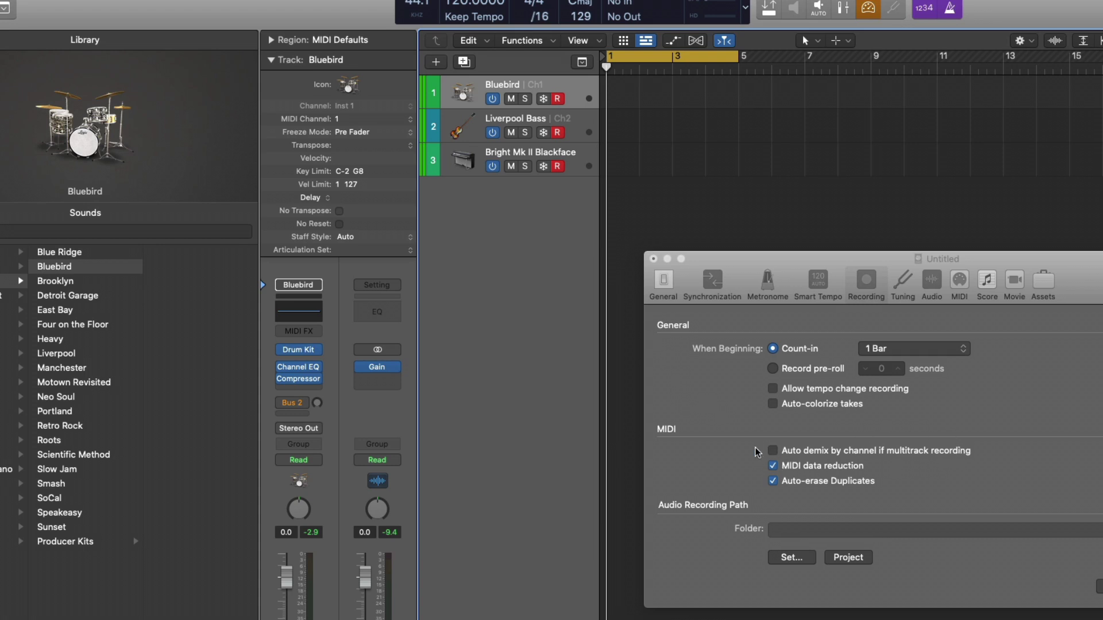
# Turn on auto demix by channel if multitrack recording and close the project settings
pyautogui.click(773, 451)
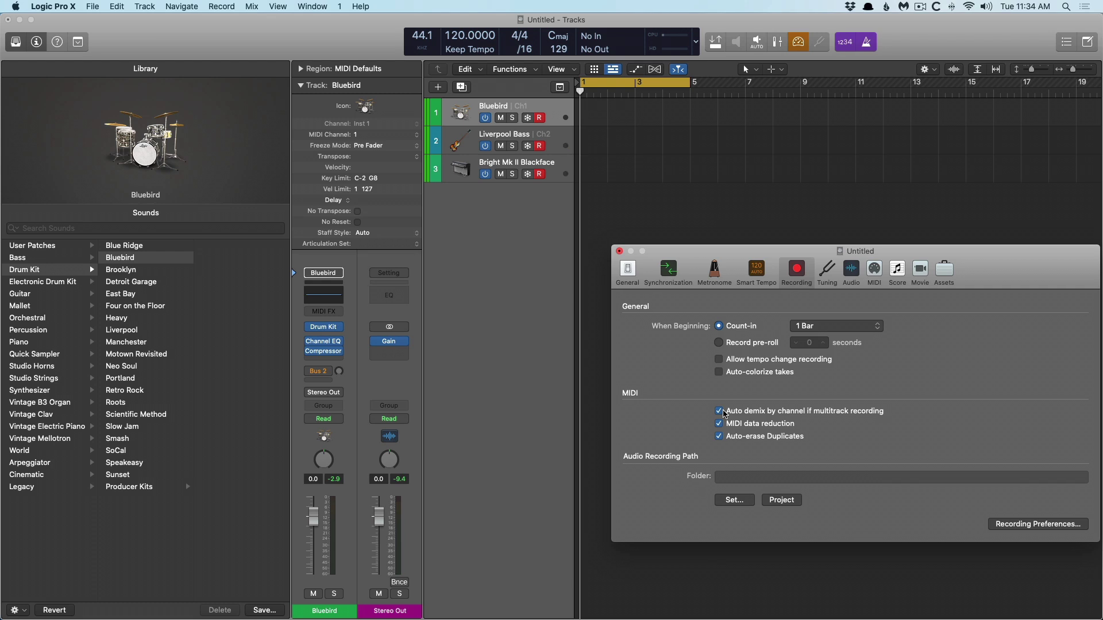
pyautogui.click(619, 251)
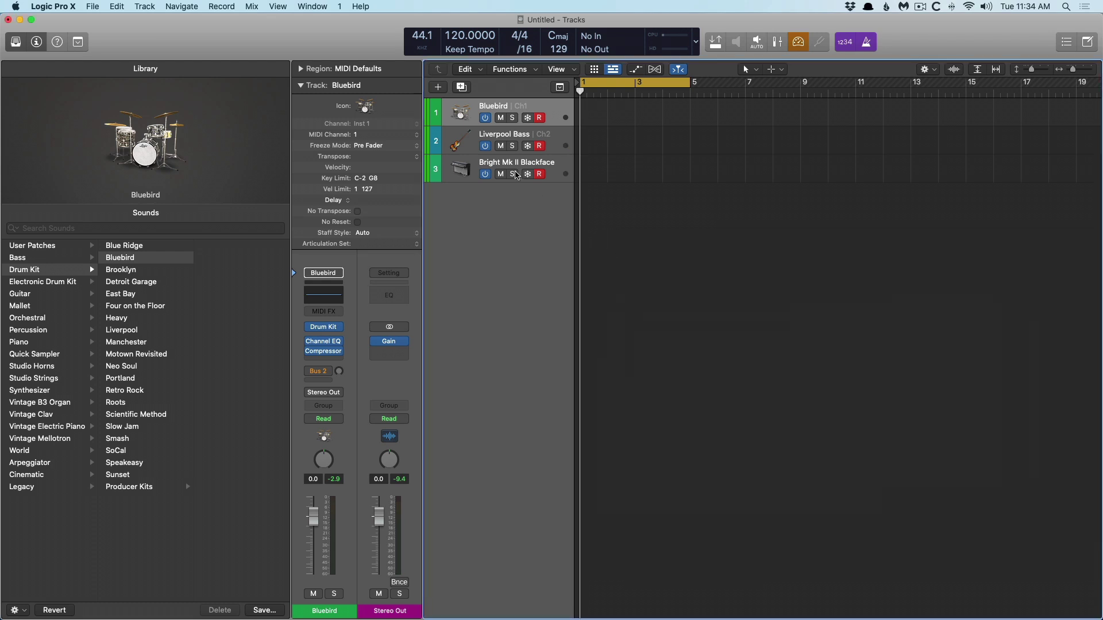
# Check the MIDI channel assigned to each track: Bright Mk II Blackface, Liverpool Bass and Bluebird
pyautogui.click(322, 190)
pyautogui.click(324, 225)
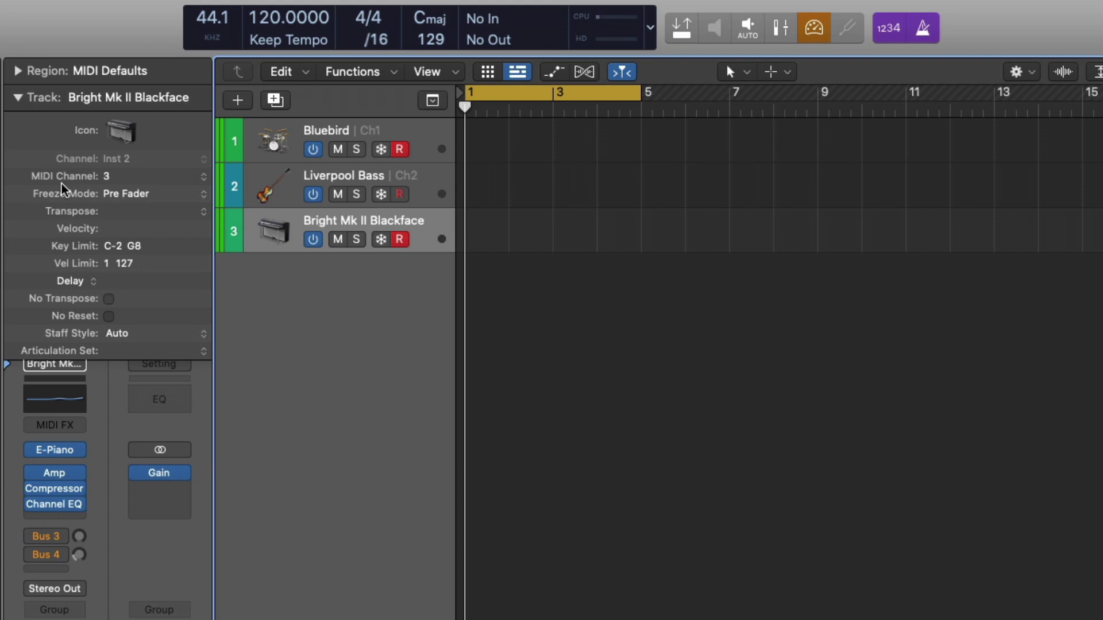
pyautogui.click(270, 183)
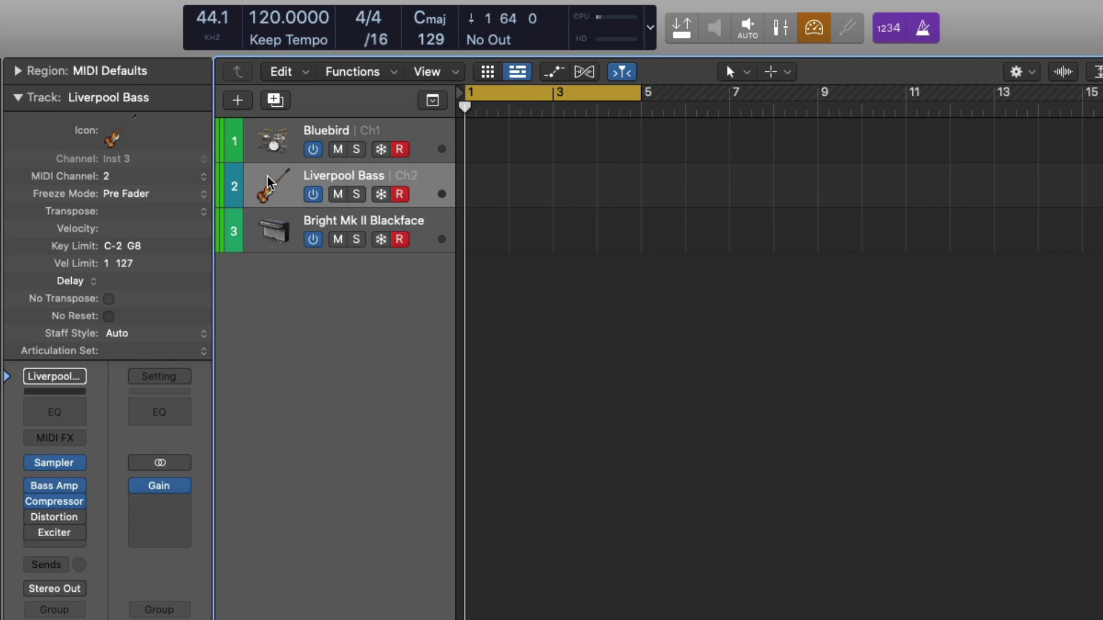
pyautogui.click(266, 138)
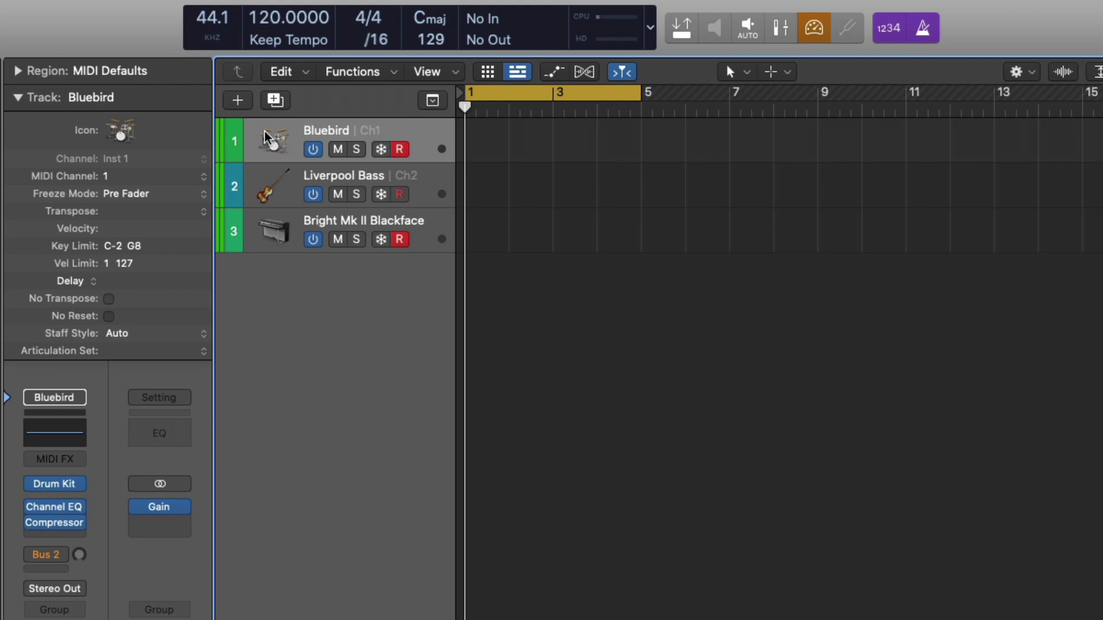
# Switch to Komplete Kontrol and examine the MIDI channel choices for the keys in Template 1, keeping the current channel
pyautogui.press('super+Tab')
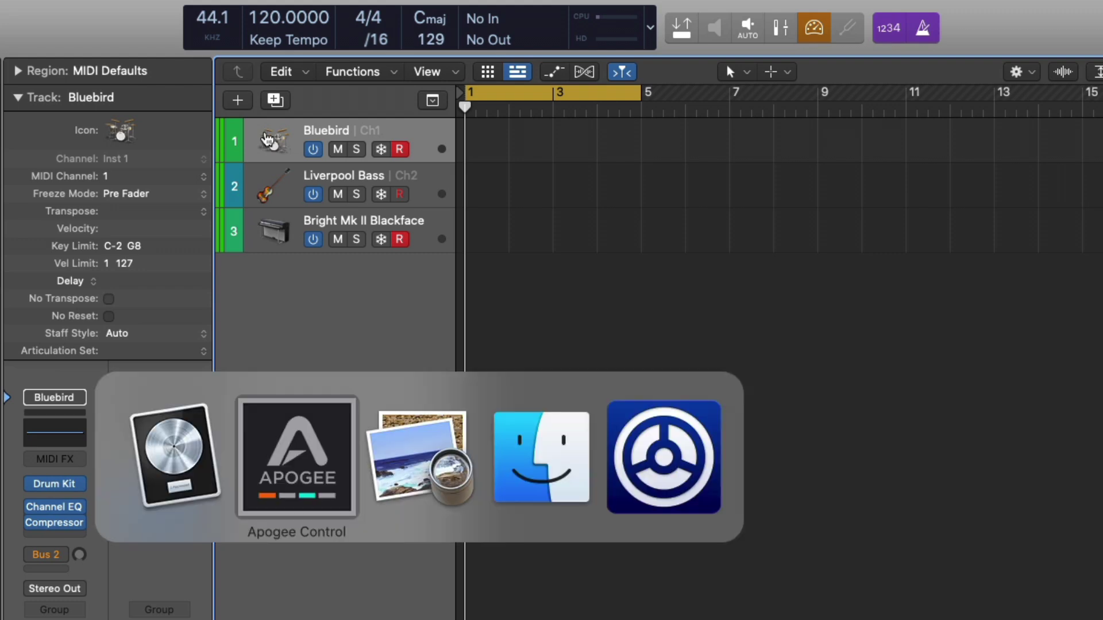
pyautogui.press('super+Tab')
pyautogui.press('super+Tab')
pyautogui.press('super+Tab')
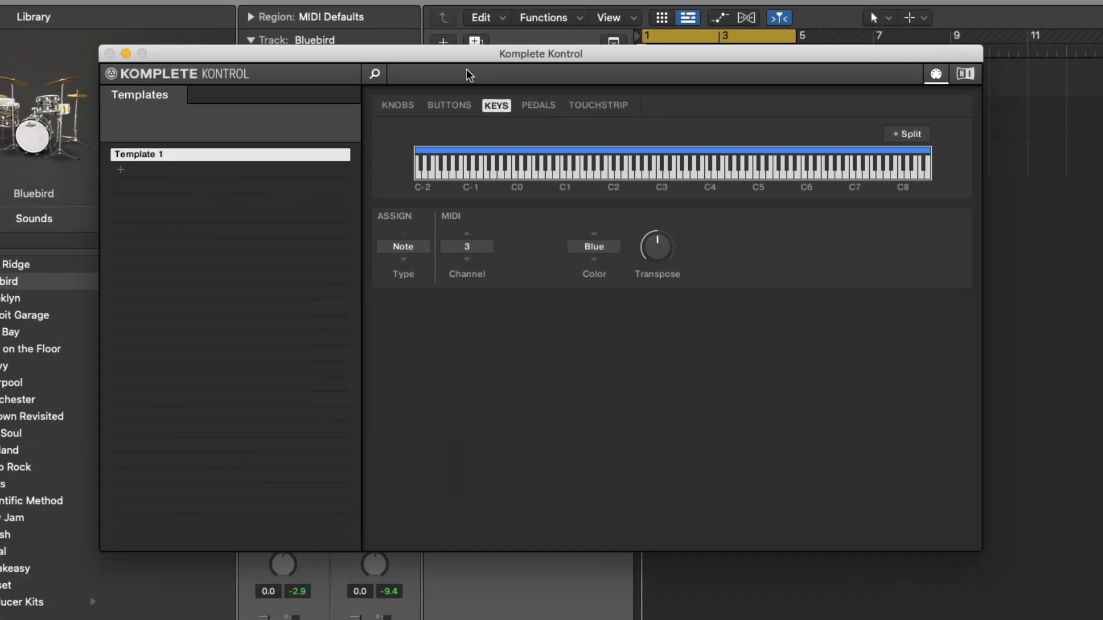
pyautogui.click(931, 75)
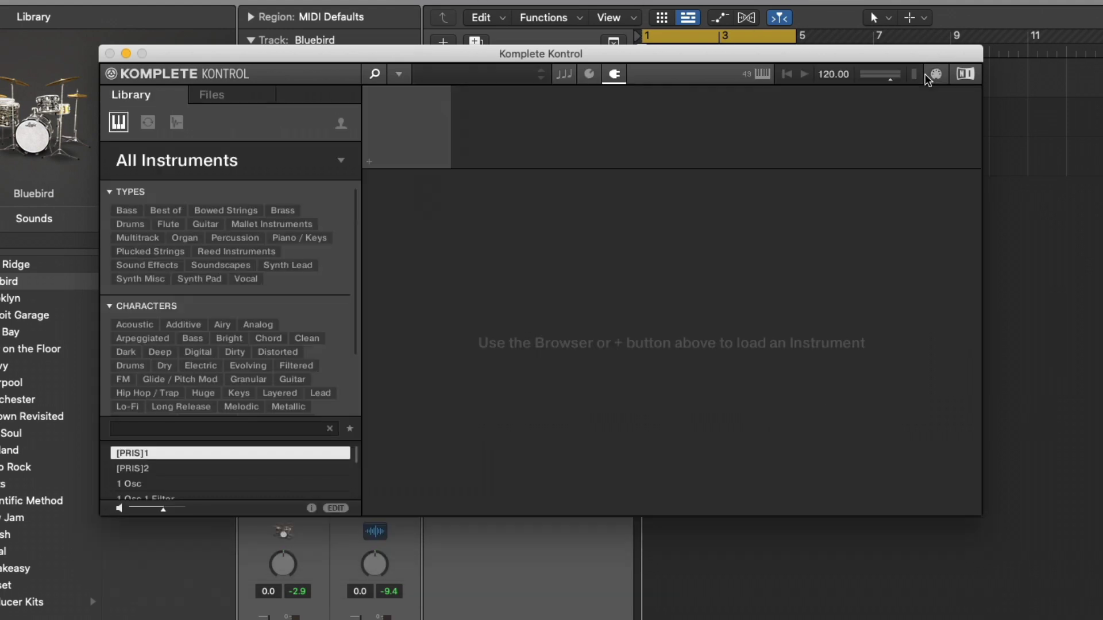
pyautogui.click(930, 77)
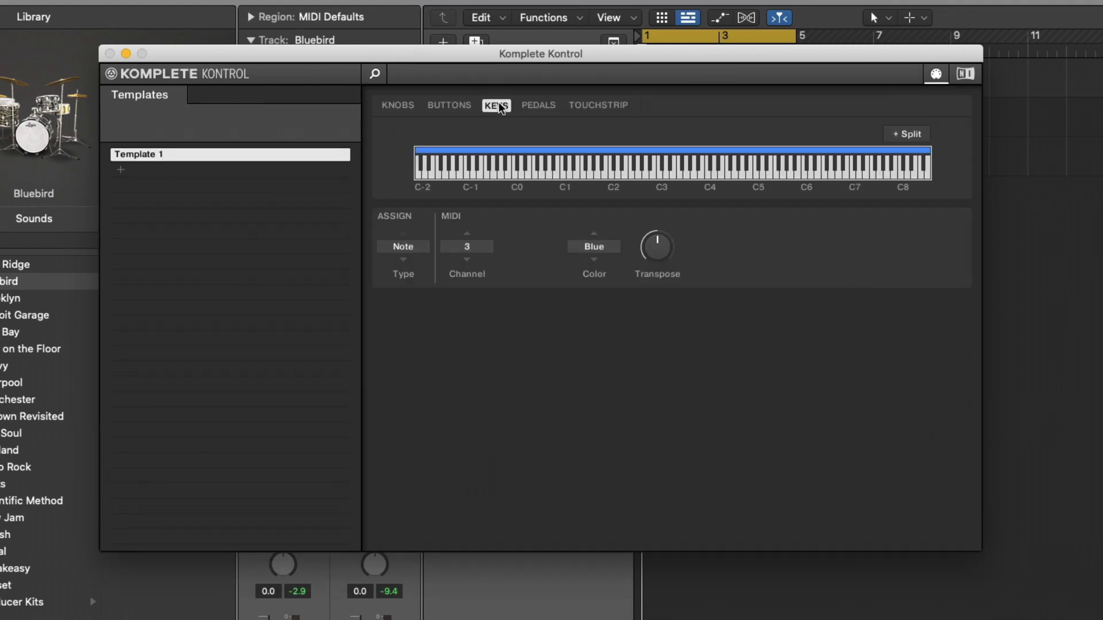
pyautogui.click(475, 253)
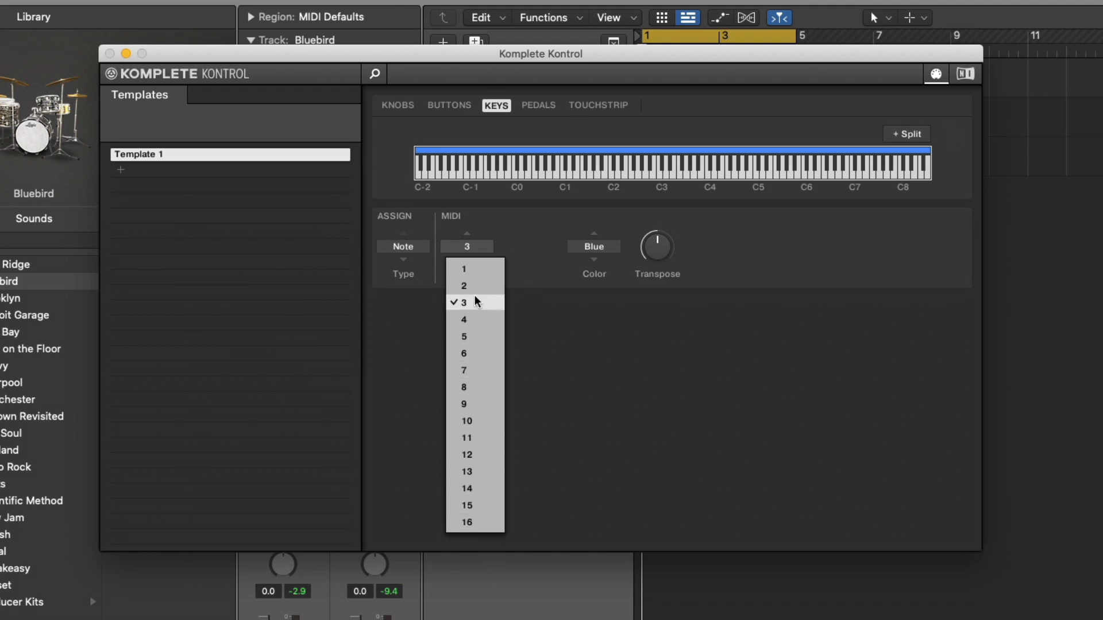
pyautogui.click(563, 311)
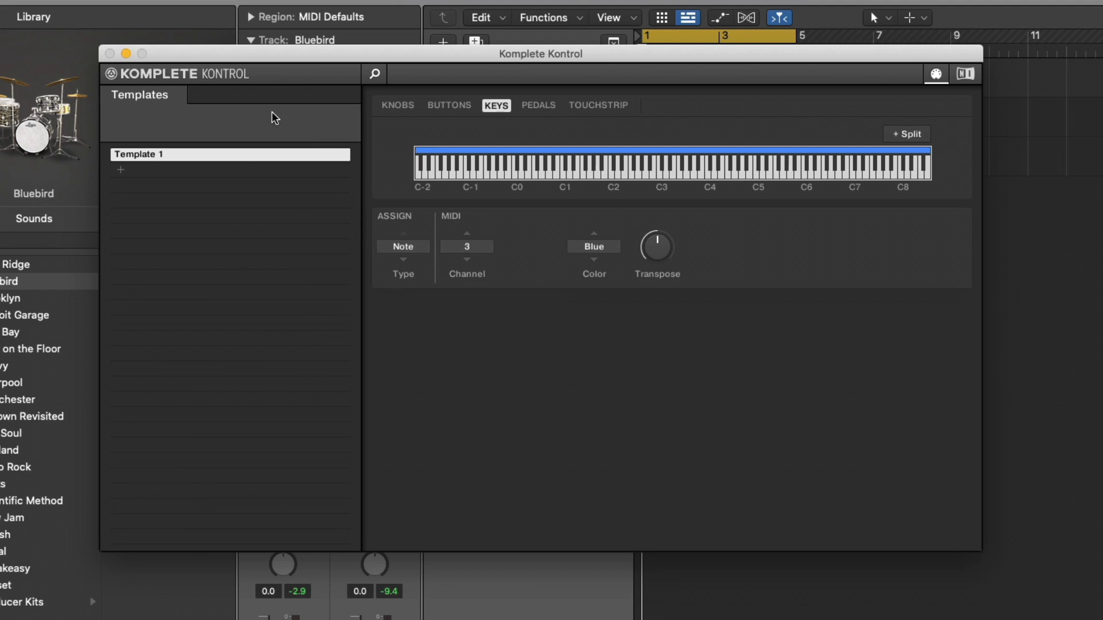
# Return to Logic Pro and check the MIDI channel of the Bright Mk II Blackface track
pyautogui.press('super+h')
pyautogui.click(481, 159)
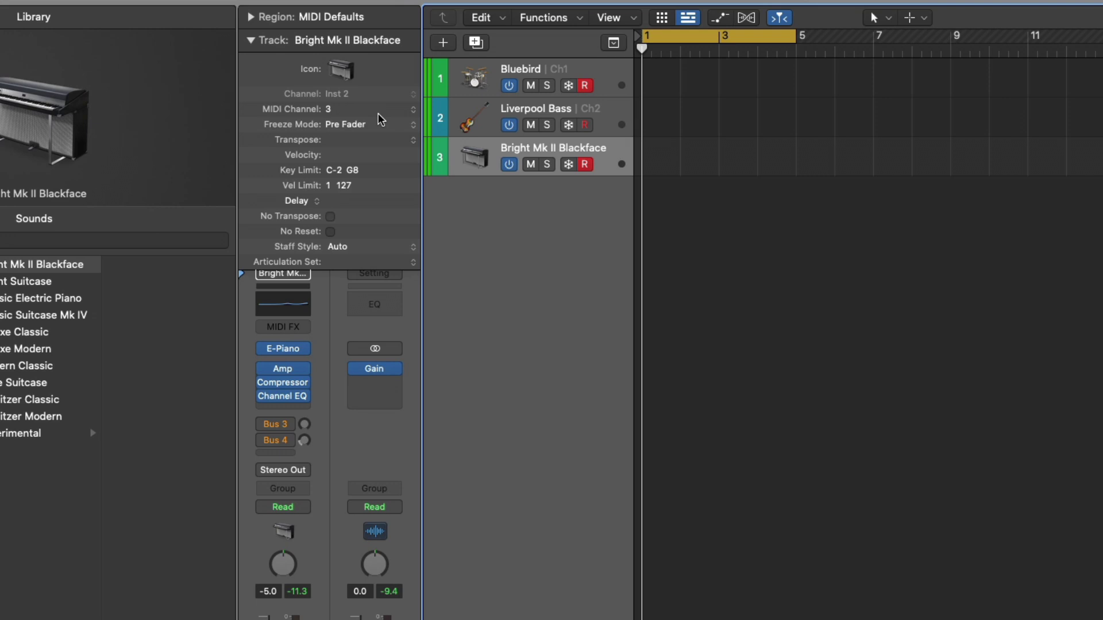
# Switch to Preview, search the Nektar Impact user guide for "channel" and read the Global MIDI Channel instructions on page 8
pyautogui.press('super+Tab')
pyautogui.press('super+Tab')
pyautogui.press('super+Tab')
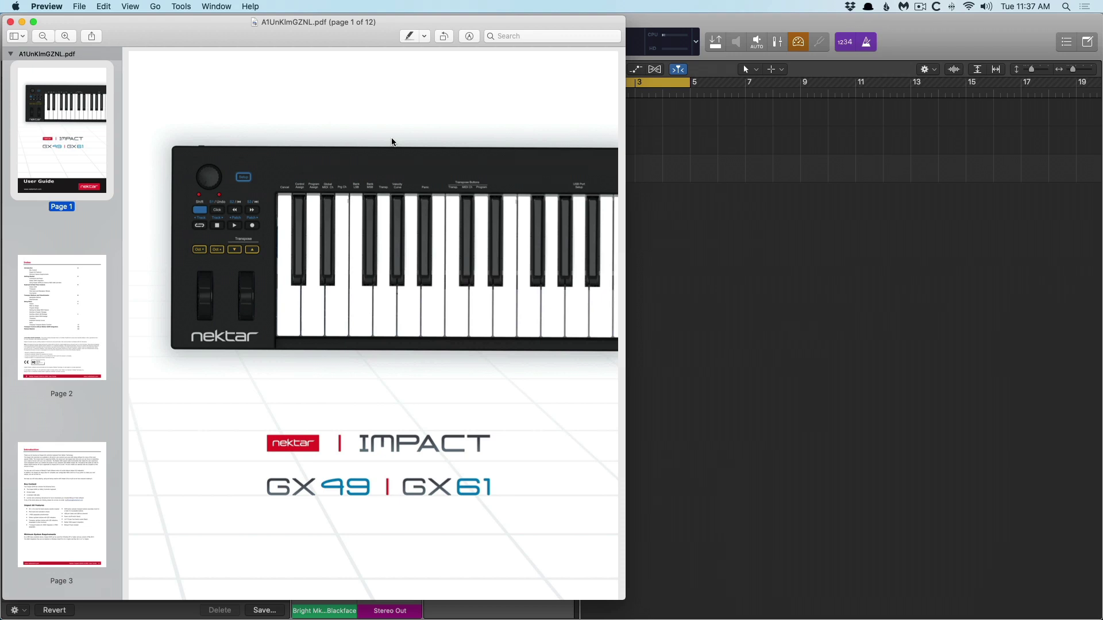
pyautogui.press('super+f')
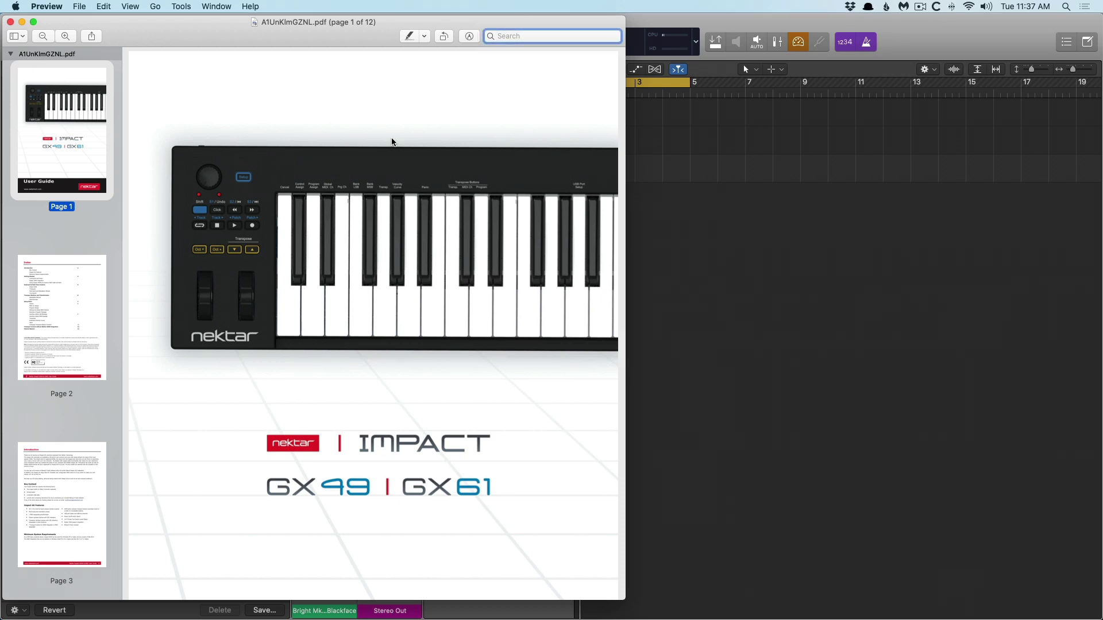
pyautogui.write('channel')
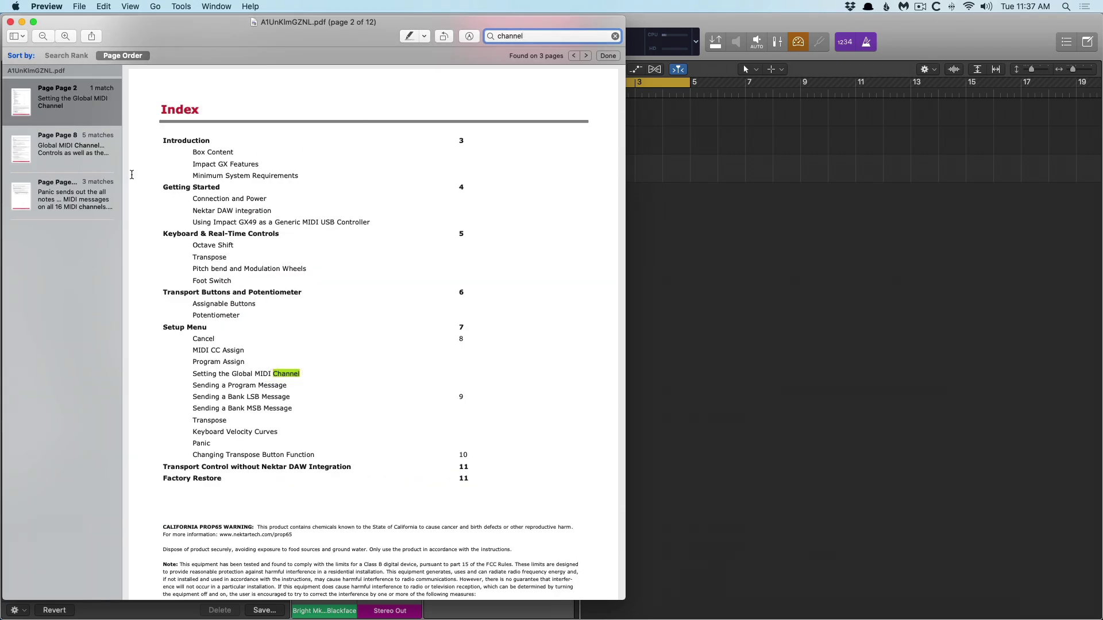
pyautogui.click(72, 138)
pyautogui.scroll(-5, 274, 256)
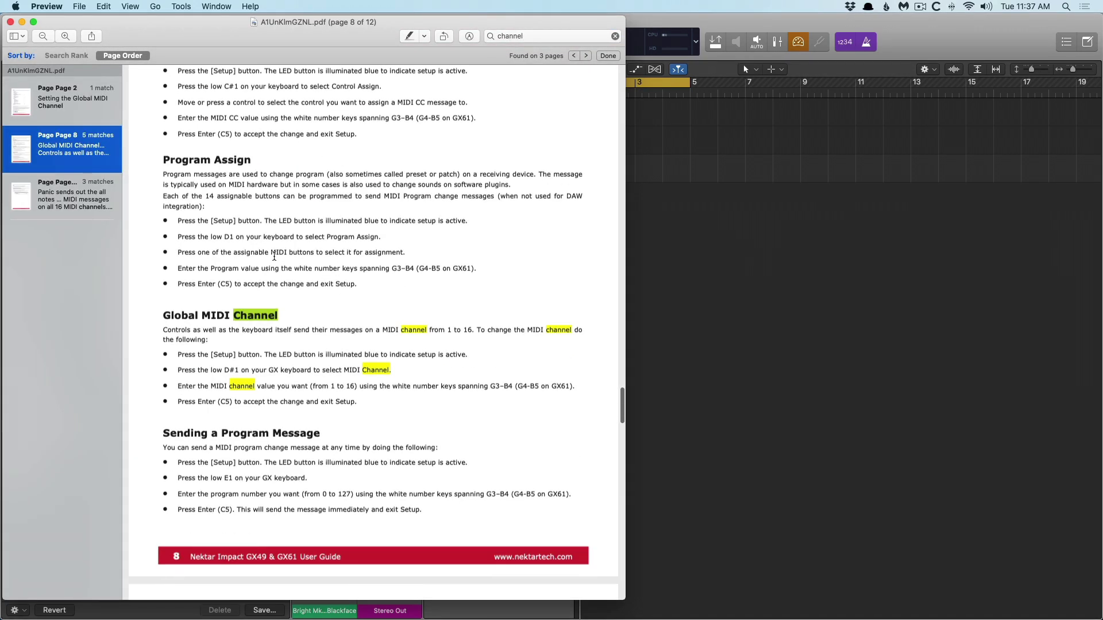
pyautogui.scroll(1, 217, 218)
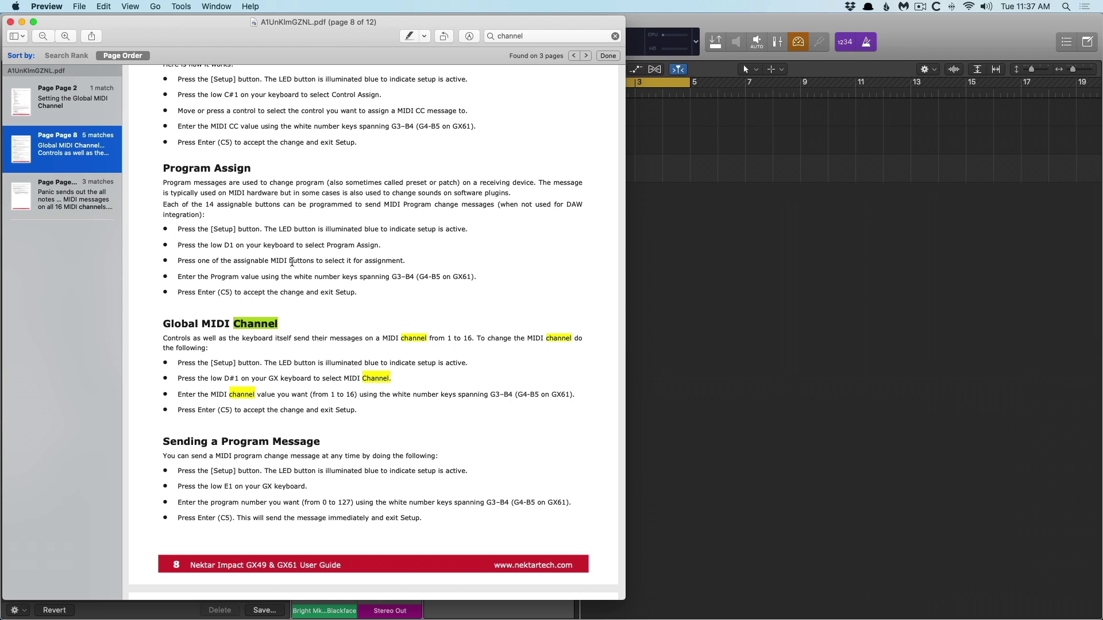
# Return to Logic Pro, select the Bluebird track, and expand the region parameters while collapsing the track parameters
pyautogui.press('super+Tab')
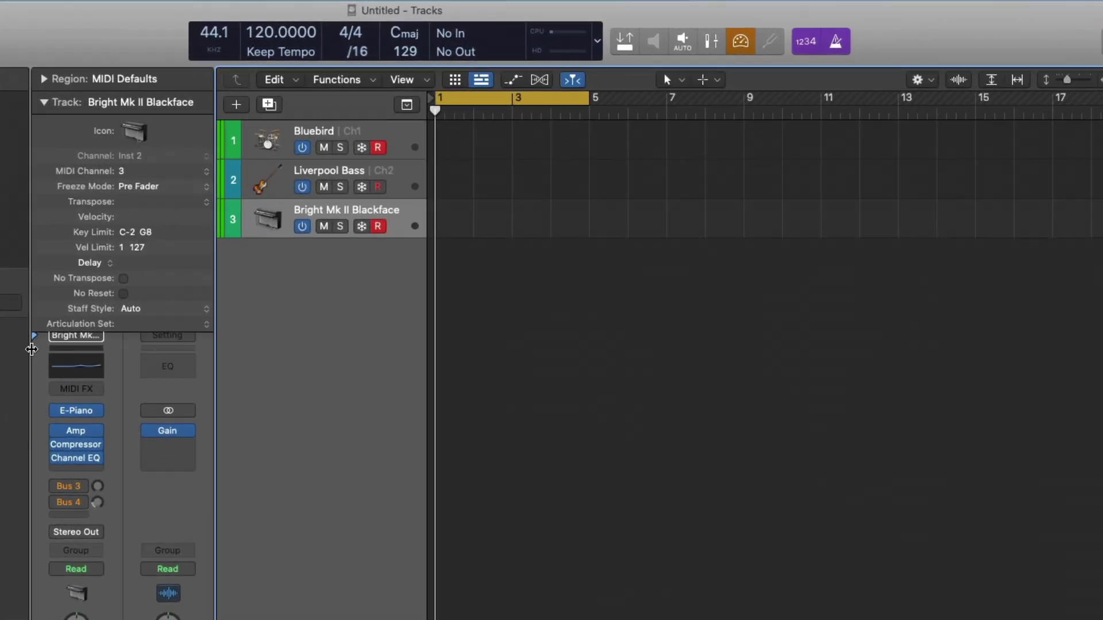
pyautogui.press('Up')
pyautogui.press('Up')
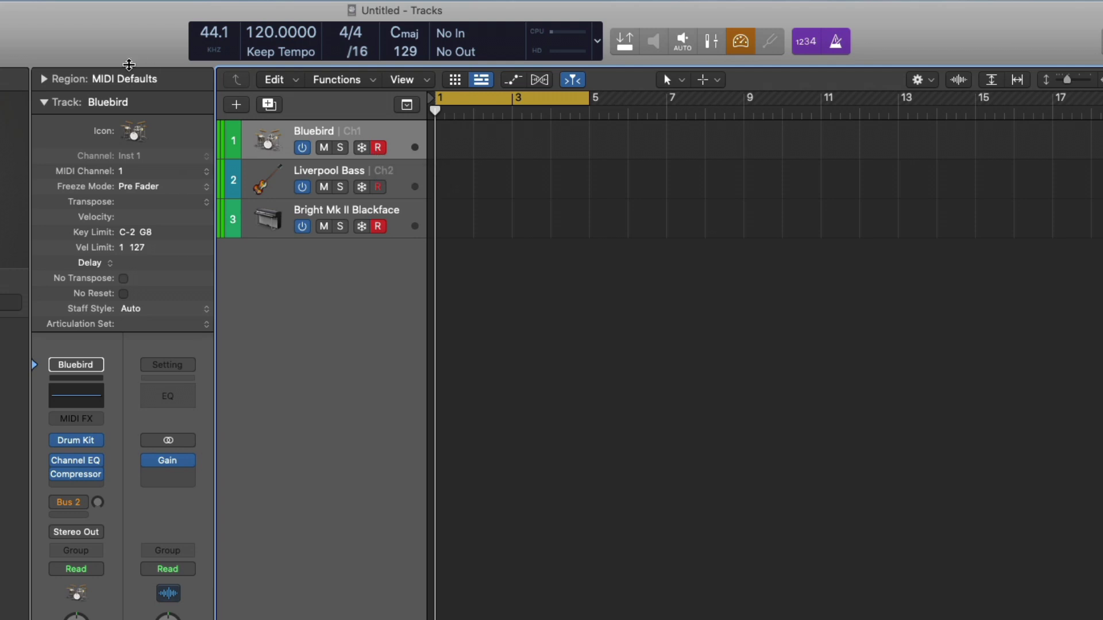
pyautogui.click(44, 79)
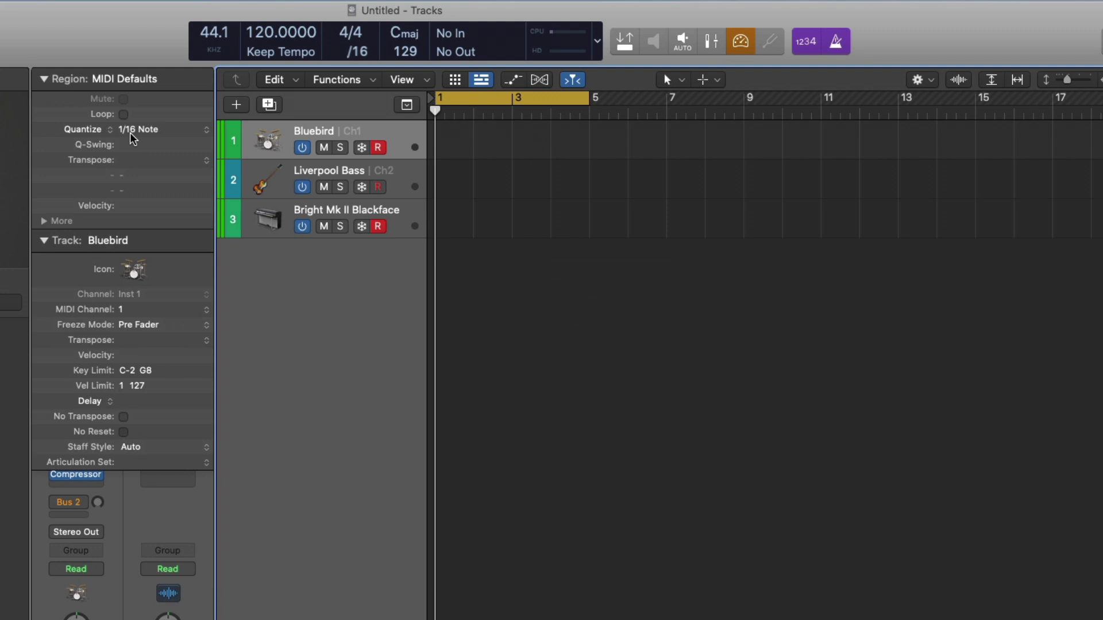
pyautogui.click(44, 240)
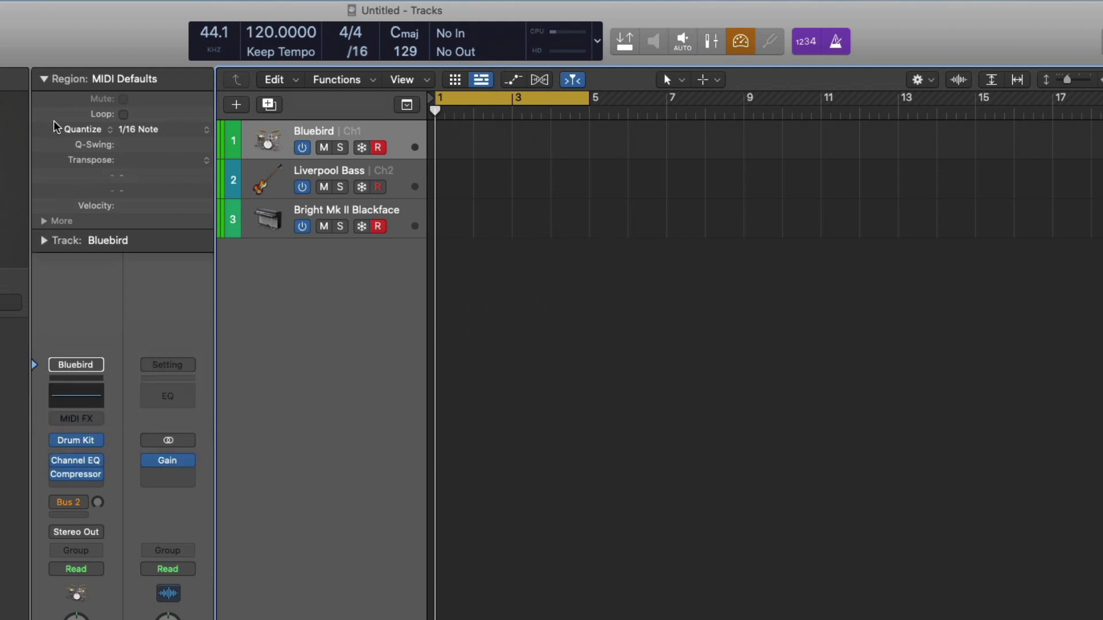
# Record MIDI parts onto the three record-enabled tracks within the cycle from bar 1 to bar 5
pyautogui.press('r')
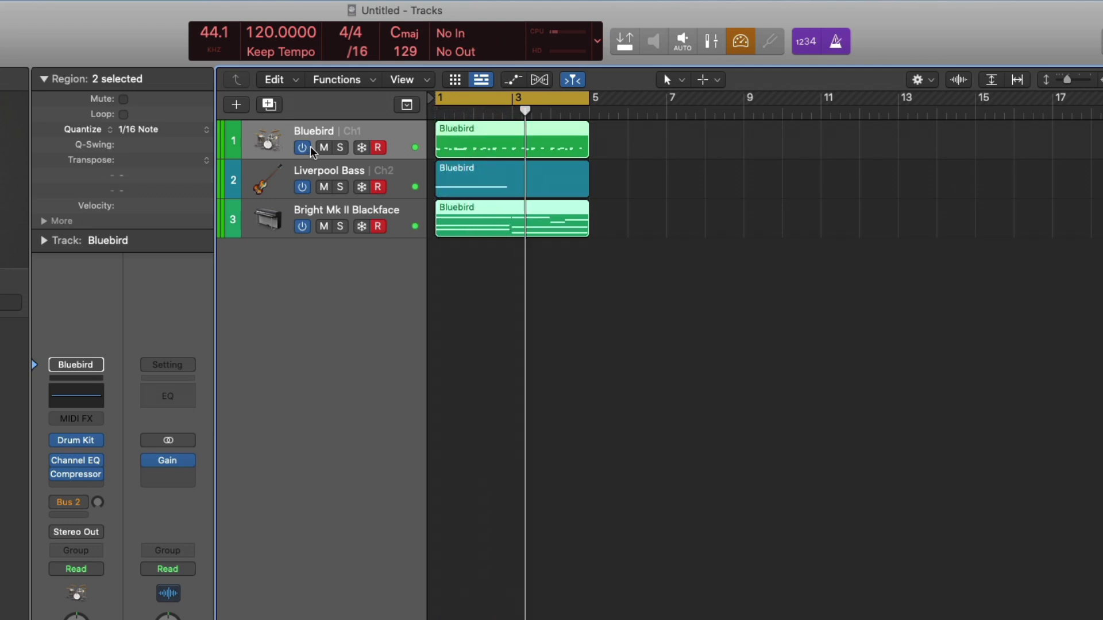
pyautogui.press('space')
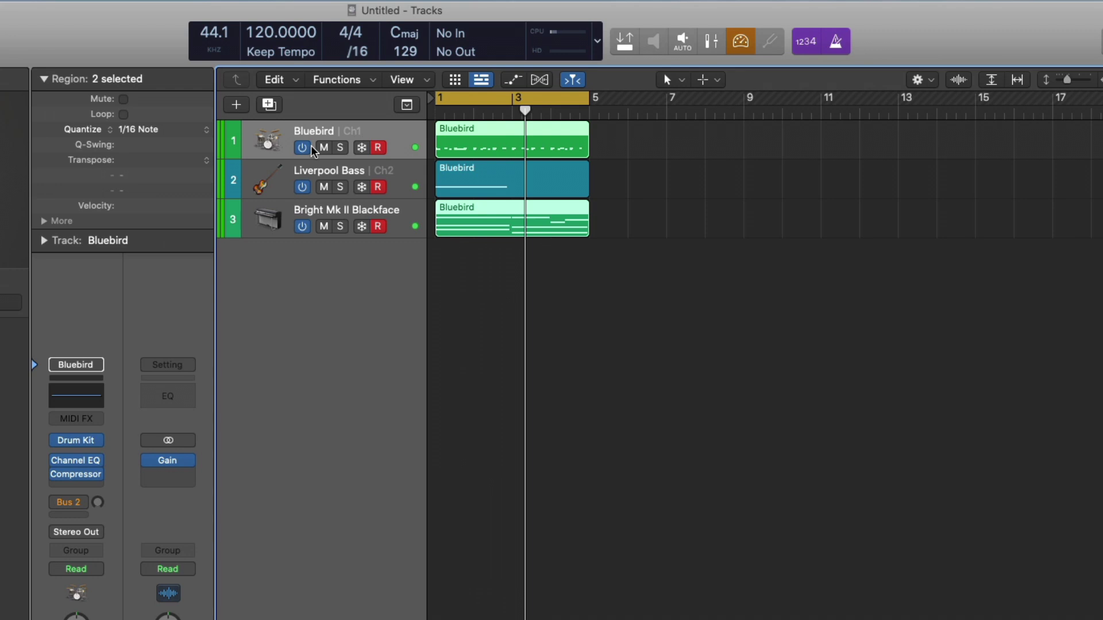
# Select the recorded region on the Liverpool Bass track and play the recording back from the beginning
pyautogui.click(537, 182)
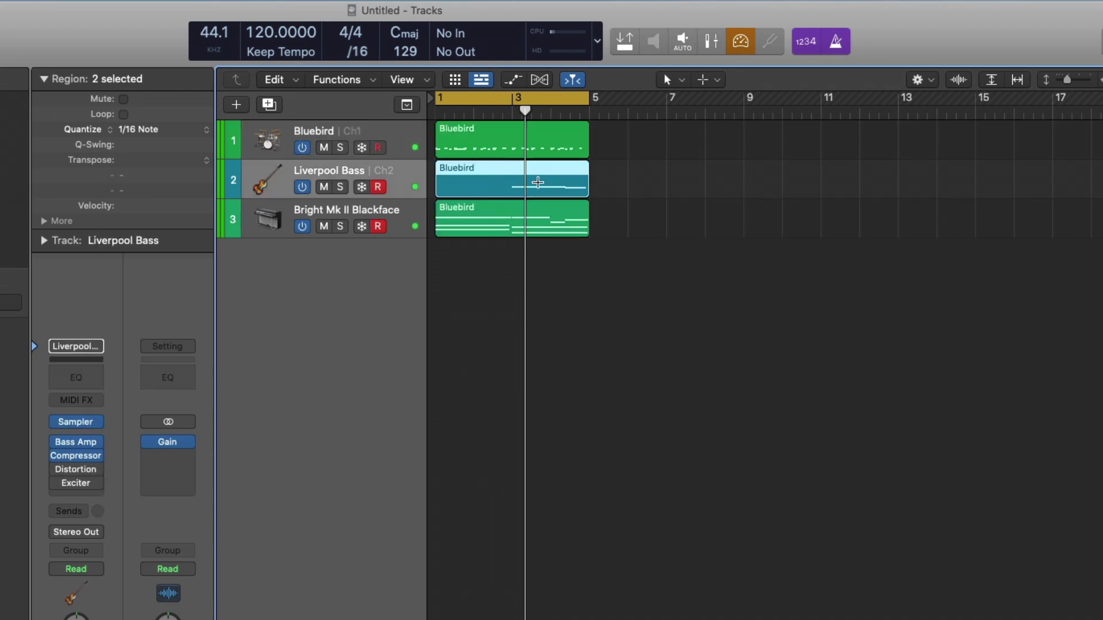
pyautogui.press('Return')
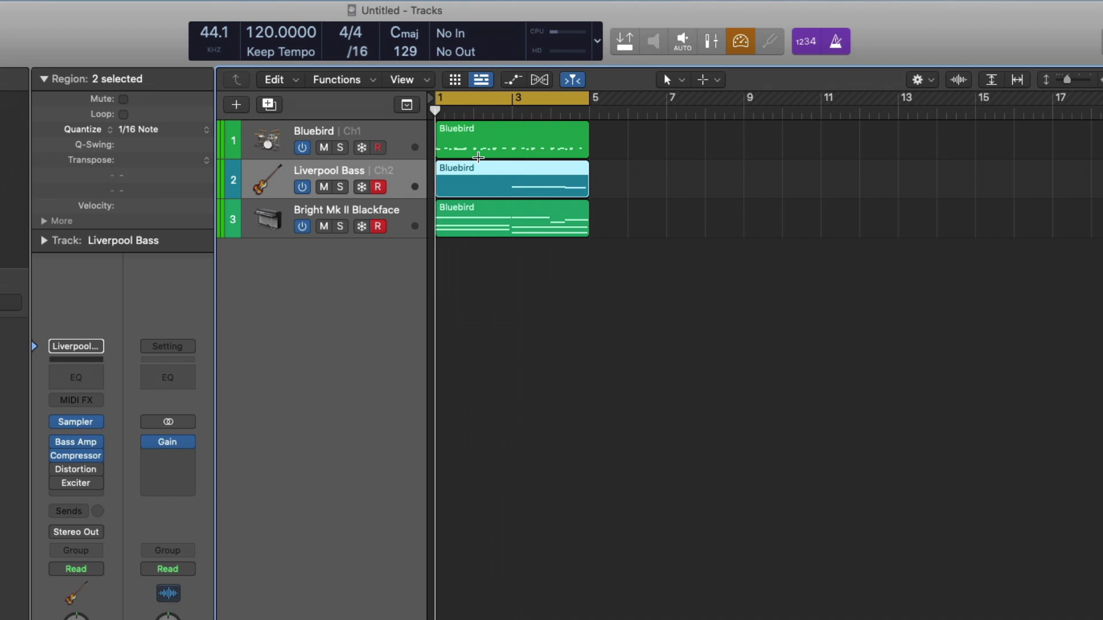
pyautogui.press('space')
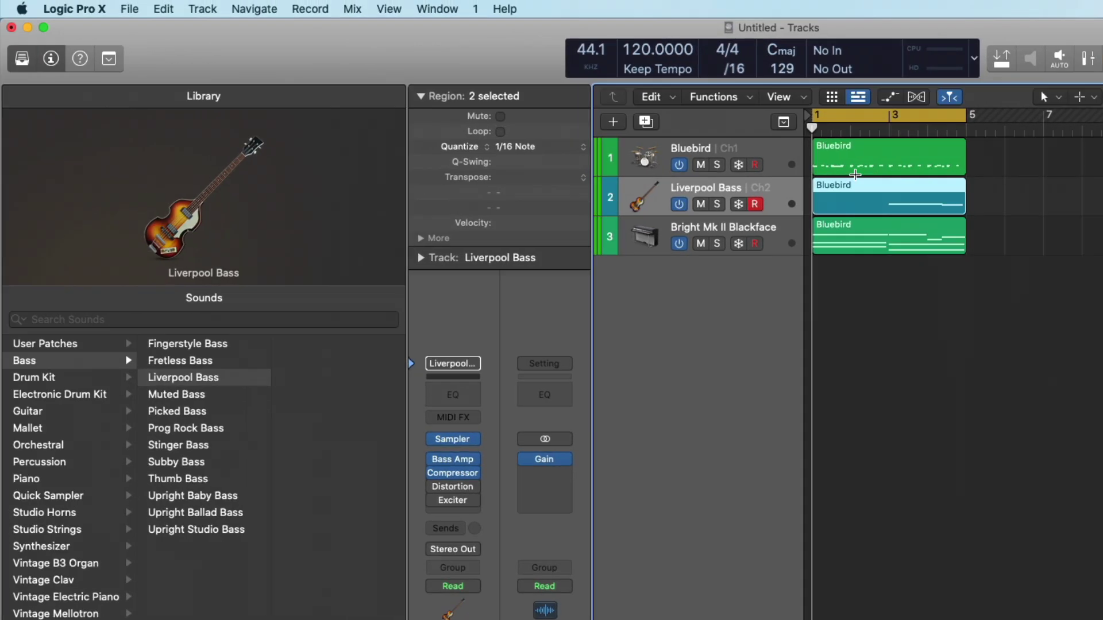
# Reopen the project's recording settings to review the auto demix by channel option, and close them
pyautogui.click(122, 7)
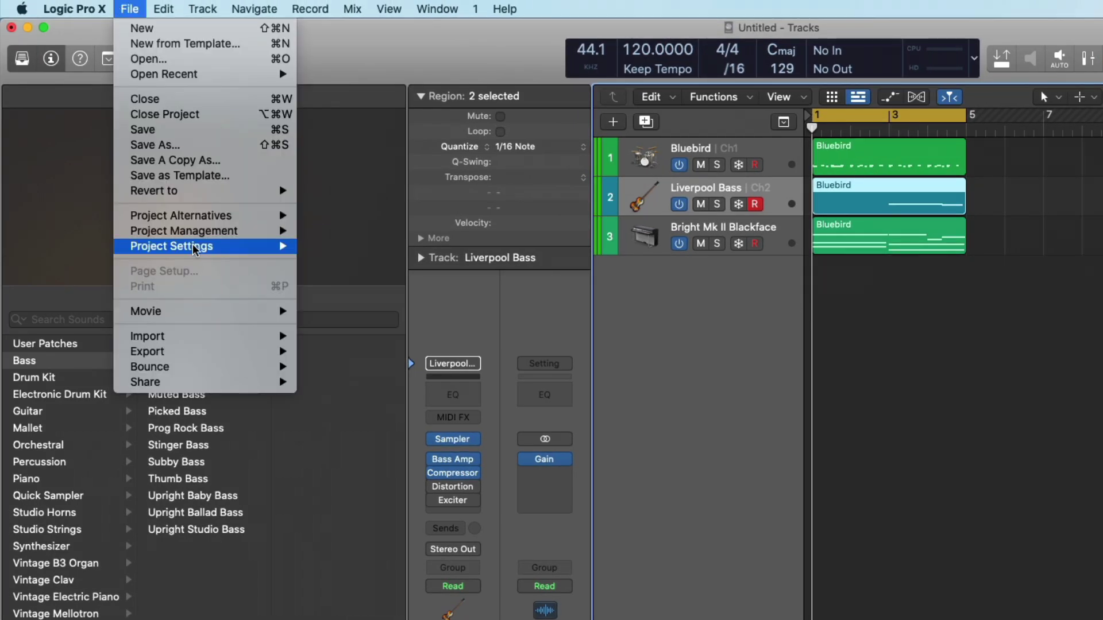
pyautogui.moveTo(218, 246)
pyautogui.click(345, 307)
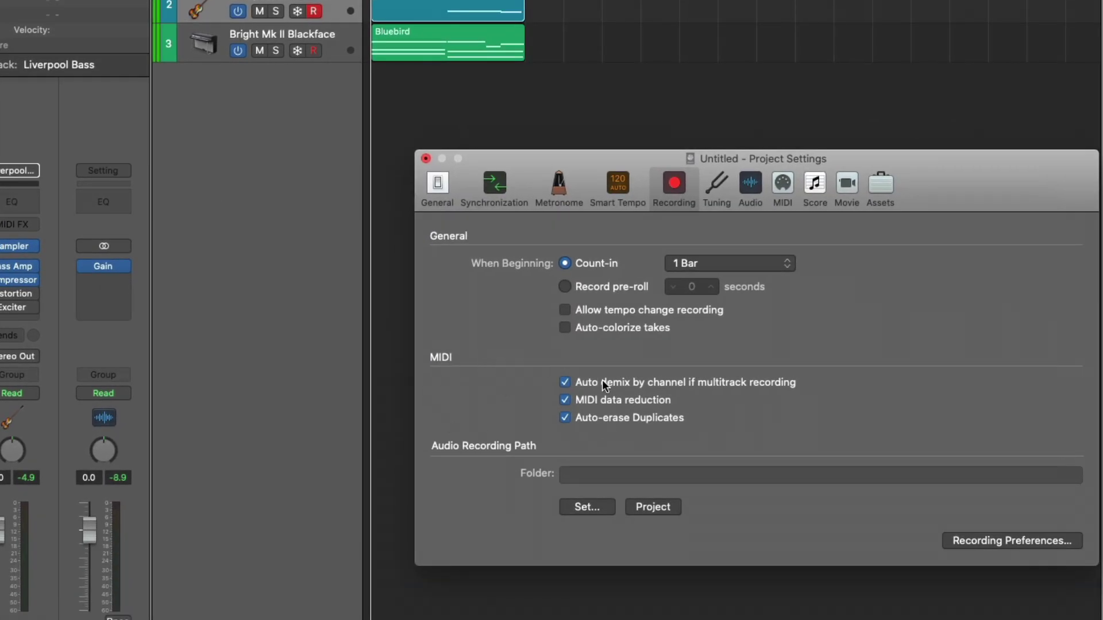
pyautogui.click(426, 158)
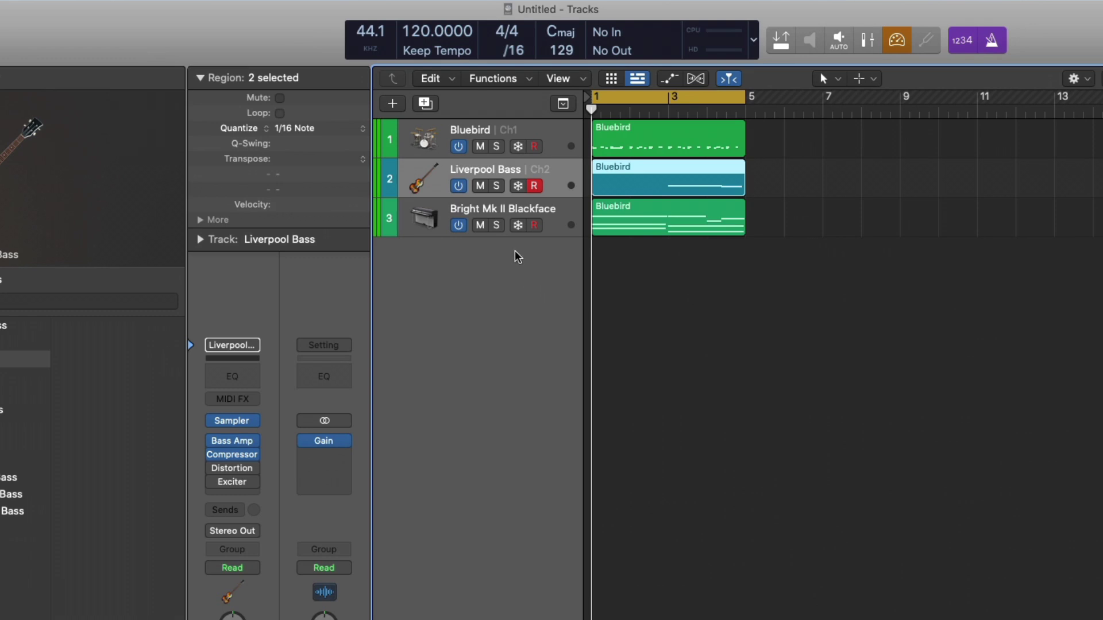
# Expand the track parameters and check the MIDI channels of the Liverpool Bass, Bright Mk II Blackface and Bluebird tracks
pyautogui.click(205, 240)
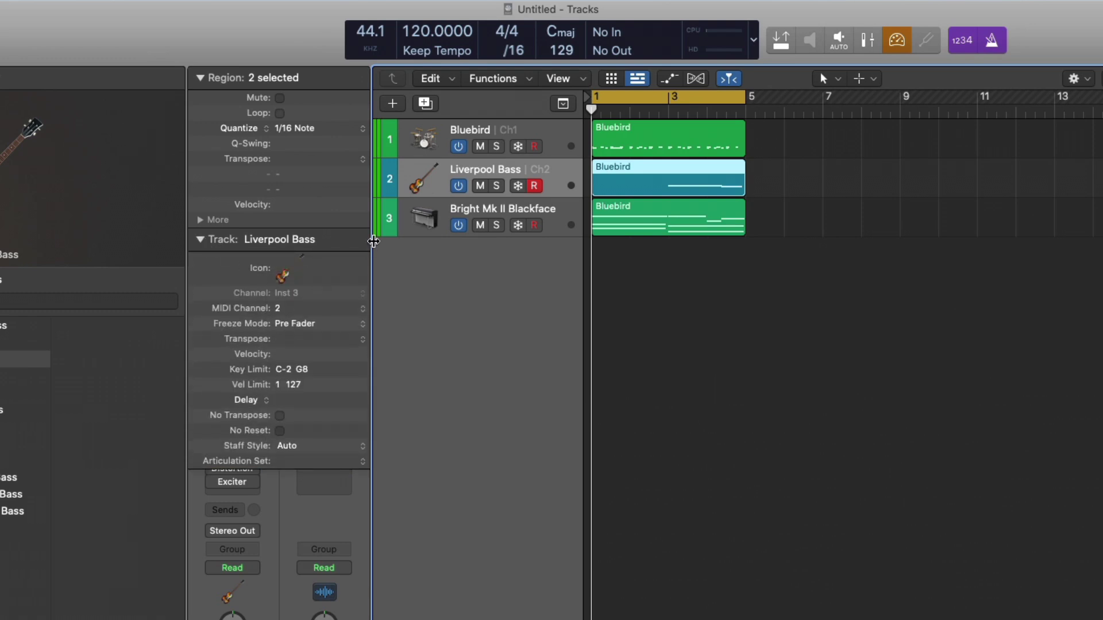
pyautogui.press('Down')
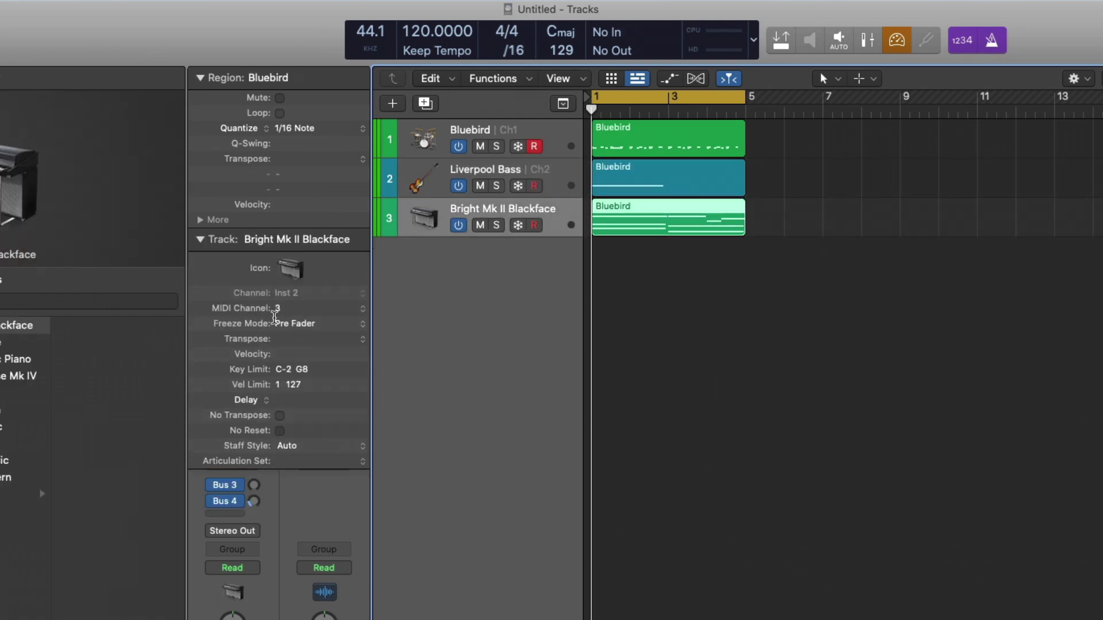
pyautogui.click(411, 125)
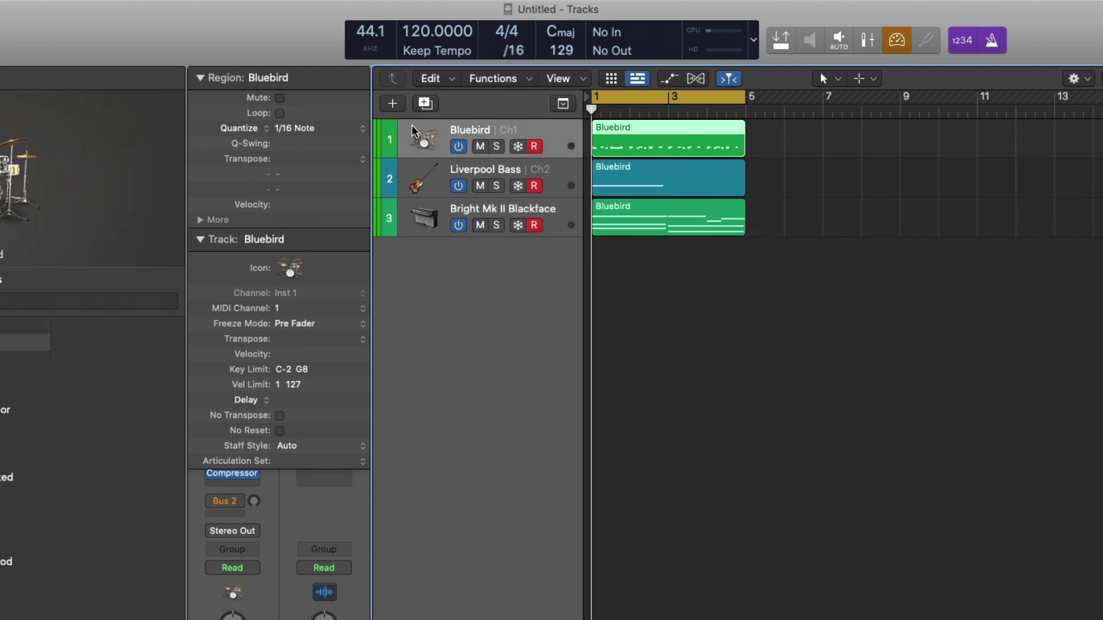